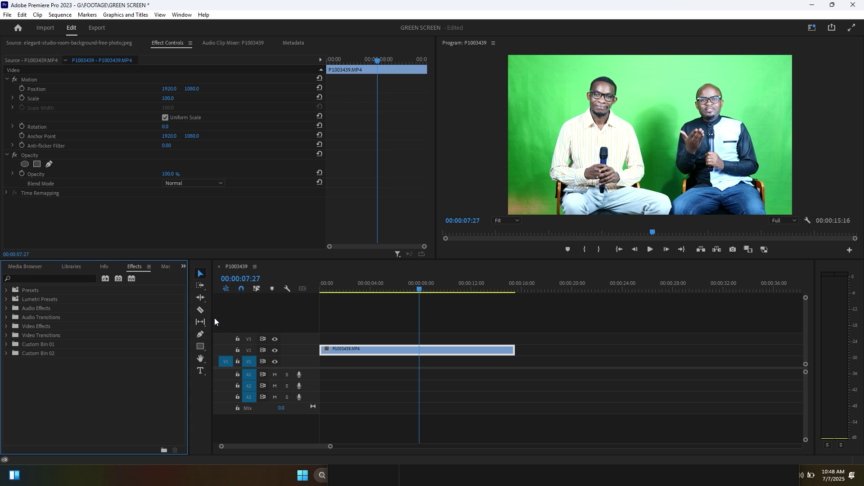
Find the Ultra Key video effect and apply it to the P1003439.MP4 clip on V2
left_click(52, 280)
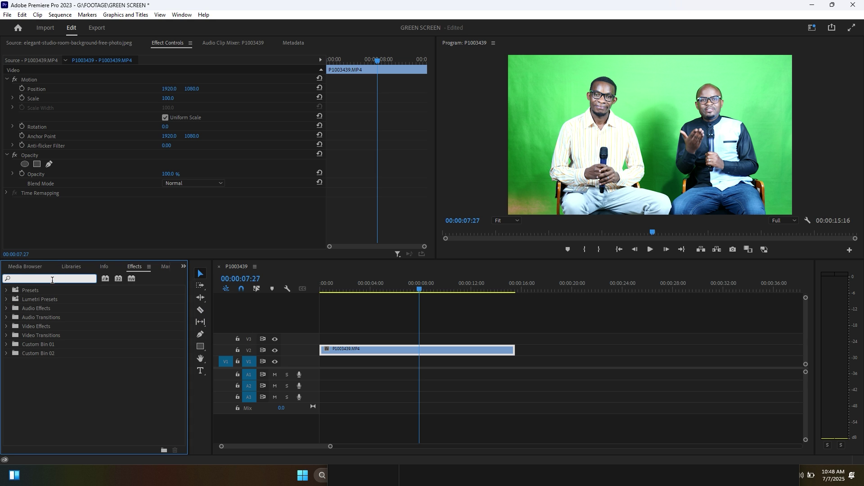
type("ULTR")
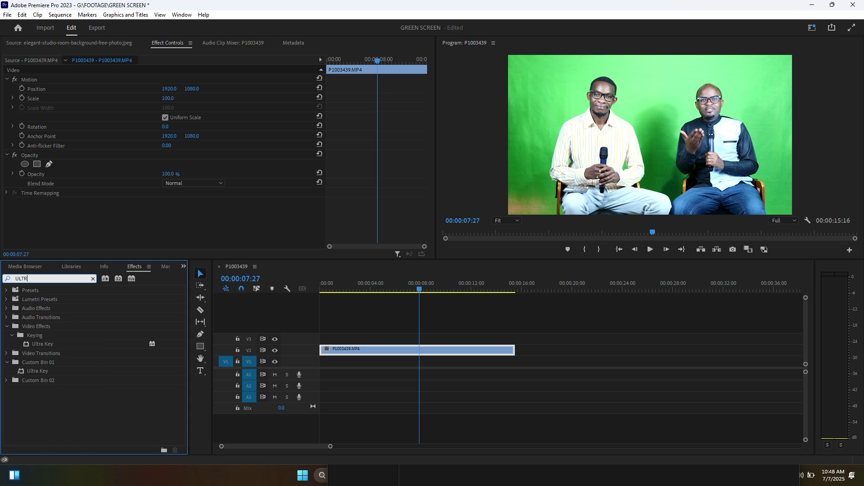
left_click(63, 344)
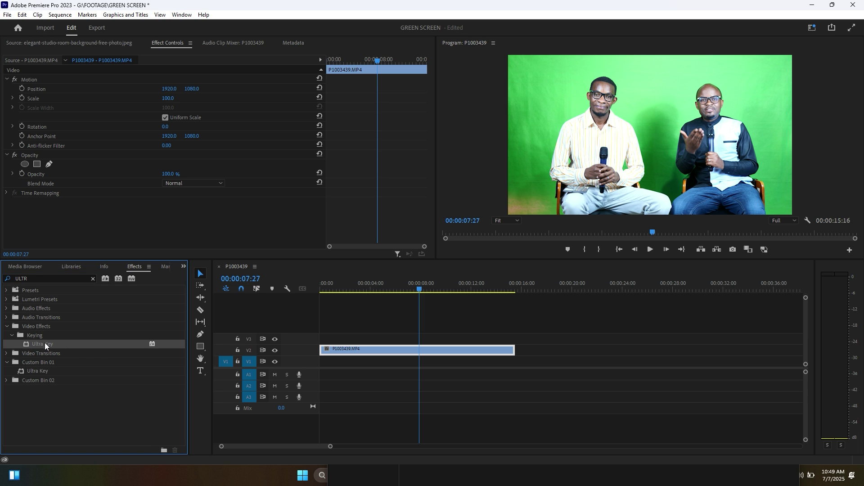
left_click_drag(40, 343, 402, 354)
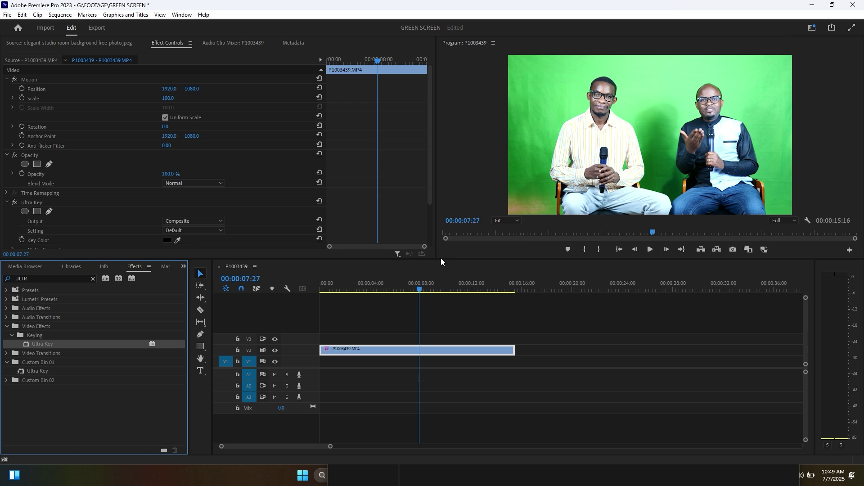
Enlarge the preview area and sample the green backdrop beside the striped-shirt man as the Ultra Key's key color
left_click_drag(443, 260, 426, 321)
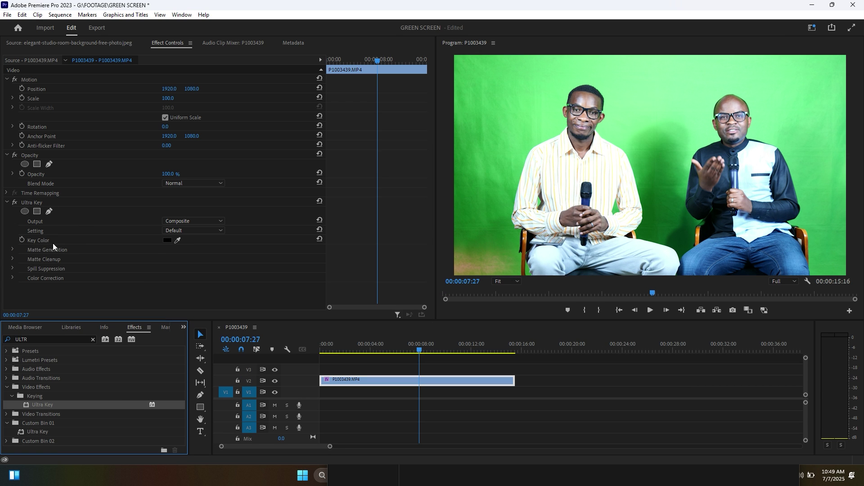
left_click(178, 240)
left_click(668, 99)
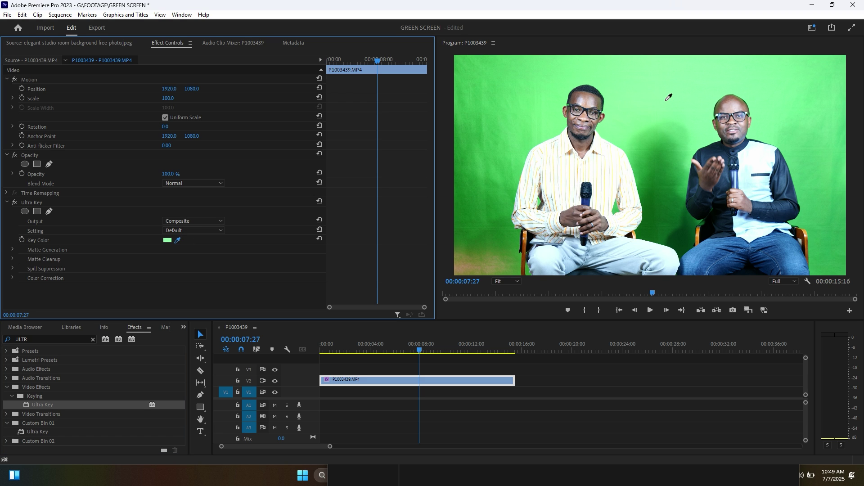
left_click(523, 126)
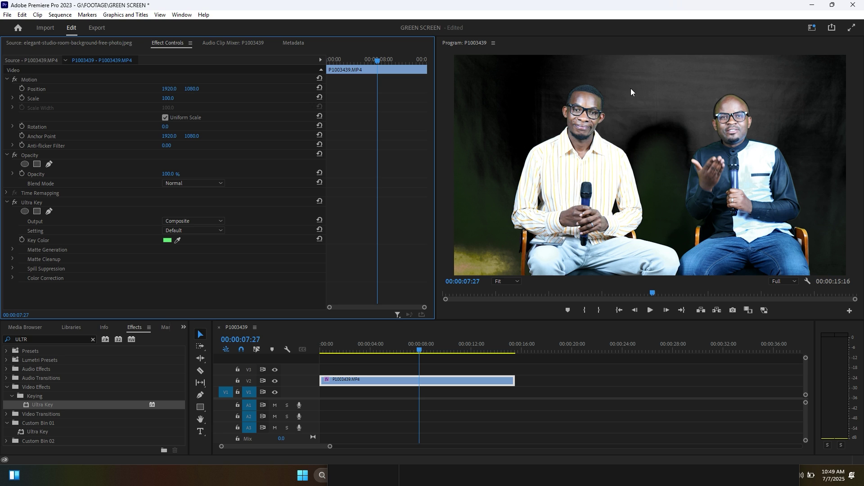
Inspect the matte with the Alpha Channel output, change the Ultra Key setting to Aggressive, and return the output to Composite
left_click(184, 222)
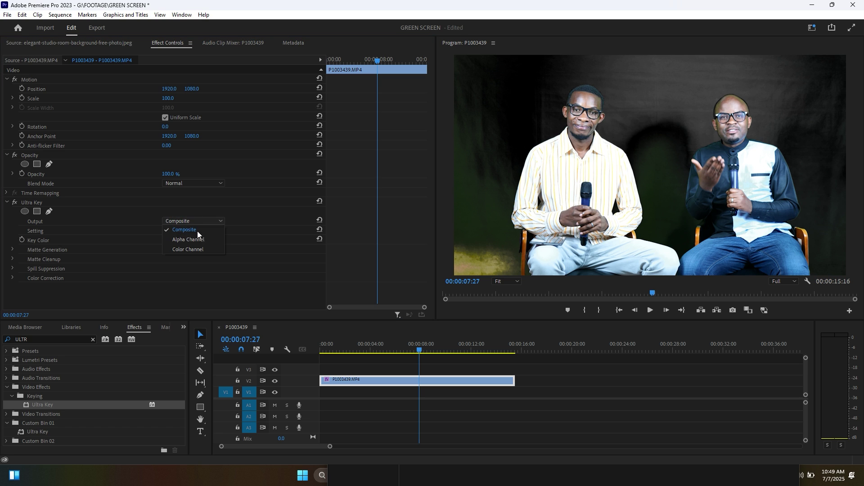
left_click(198, 240)
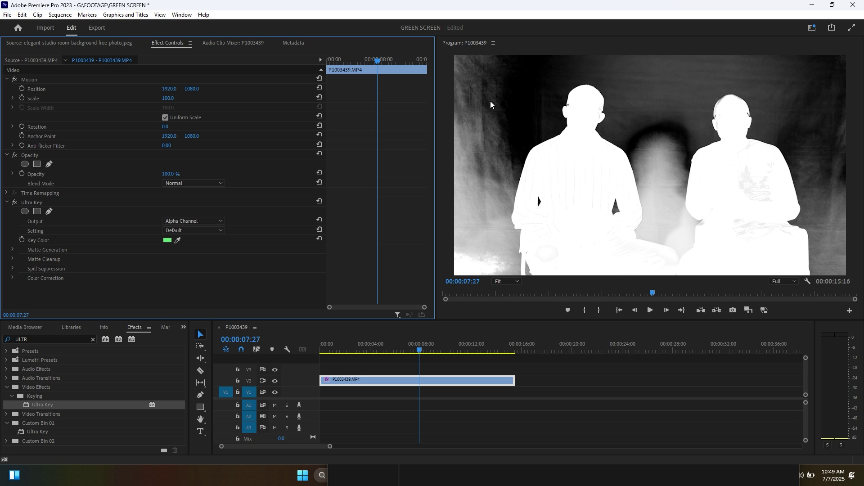
left_click(187, 231)
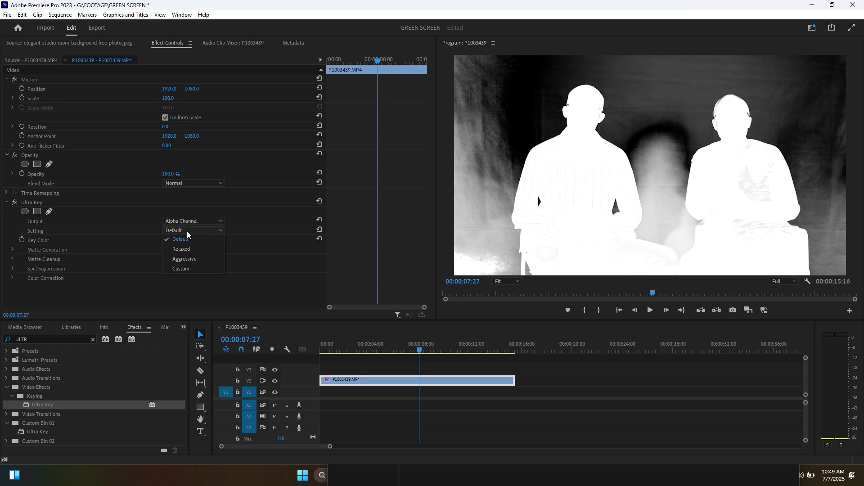
left_click(187, 259)
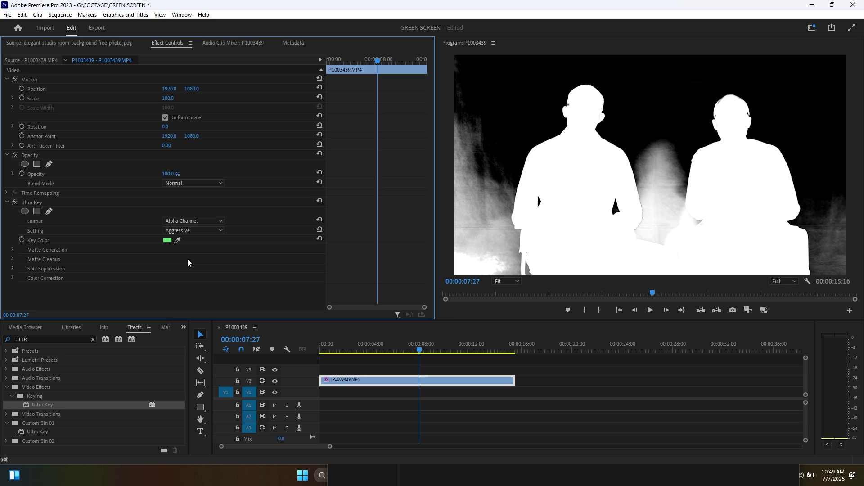
left_click(188, 221)
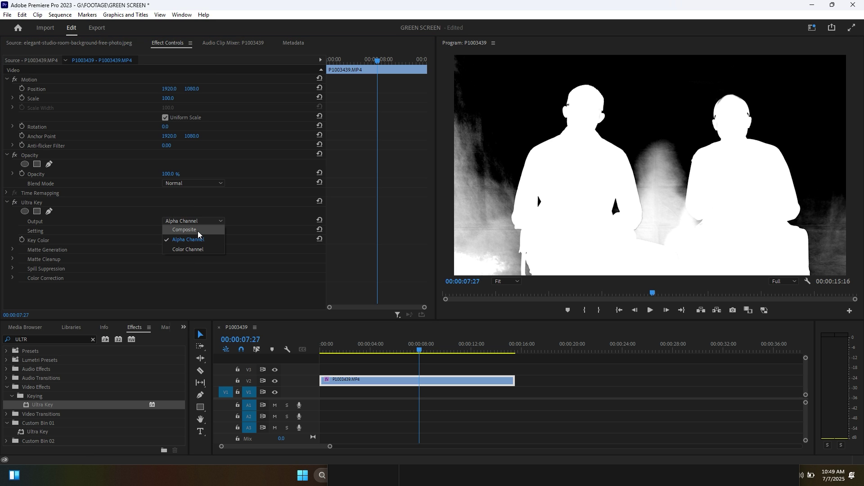
left_click(198, 231)
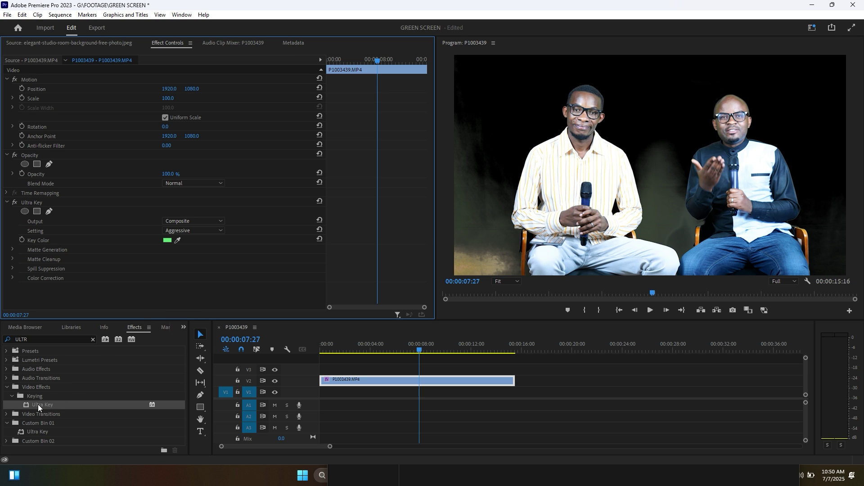
Add a second Ultra Key to the clip, keyed on the leftover backdrop between the two men, with the Aggressive setting
left_click_drag(38, 405, 432, 382)
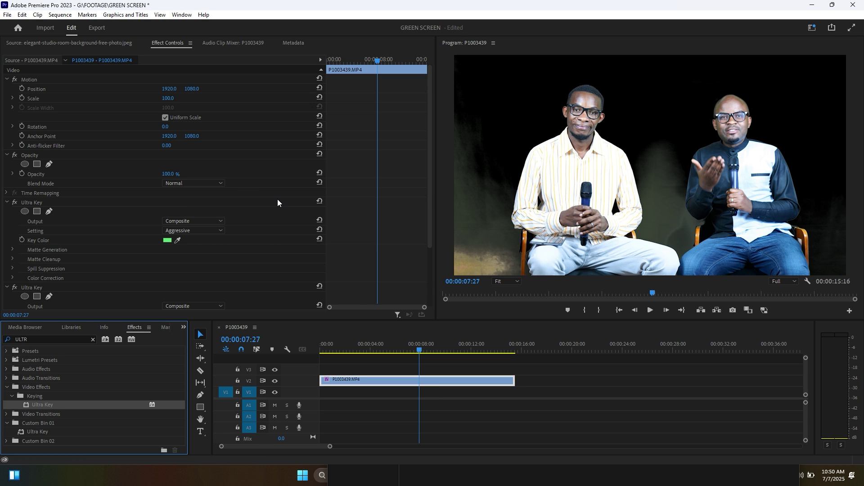
scroll(277, 199, "down", 3)
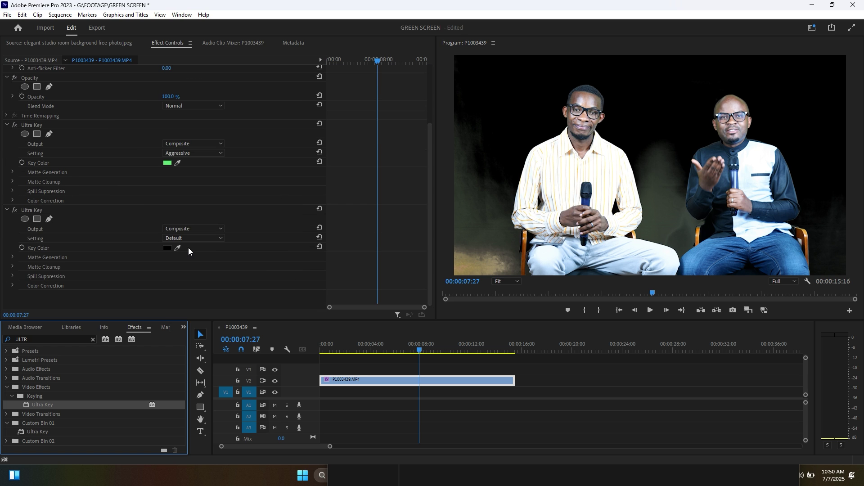
left_click(177, 249)
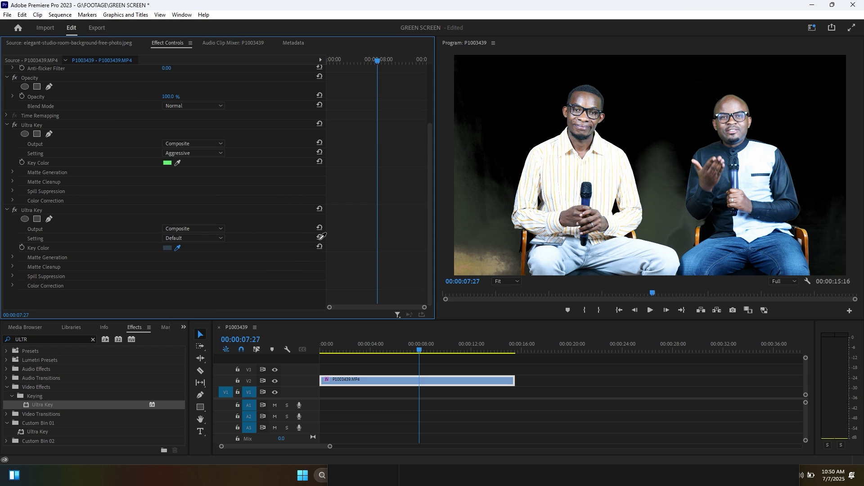
left_click(660, 233)
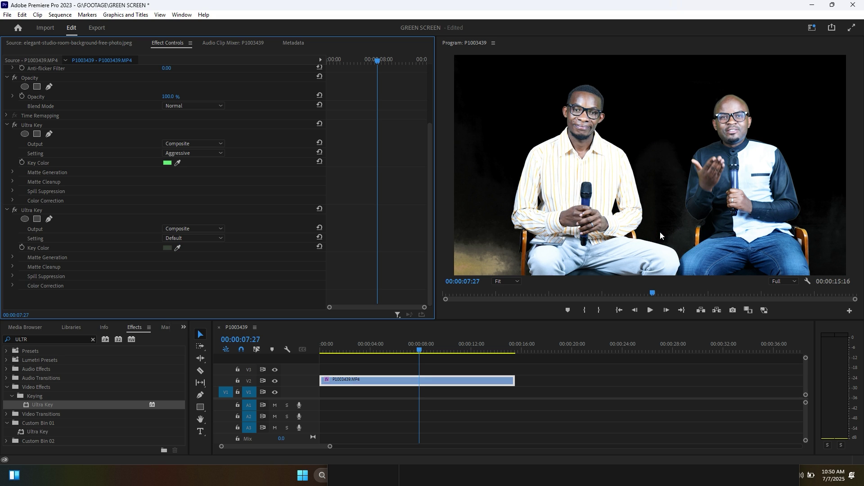
left_click(186, 237)
left_click(188, 267)
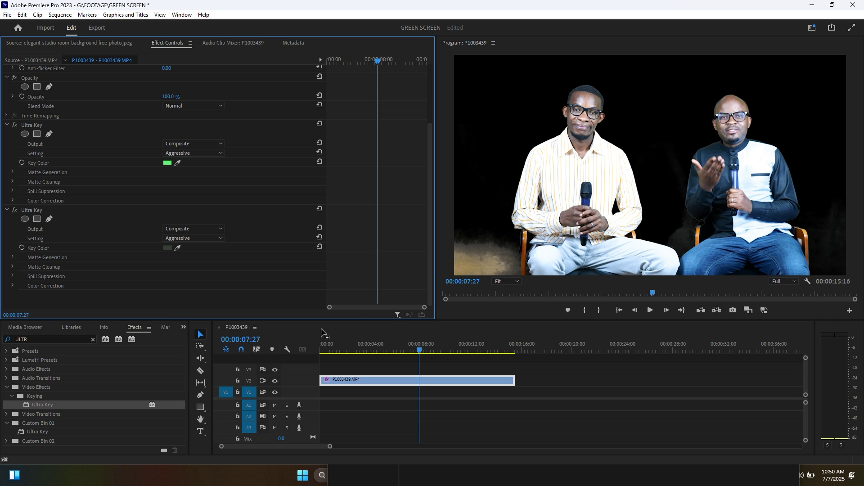
Add a third Ultra Key keyed on the remaining backdrop traces between the men and check the result across the clip
left_click_drag(44, 403, 422, 383)
left_click(178, 248)
left_click(684, 235)
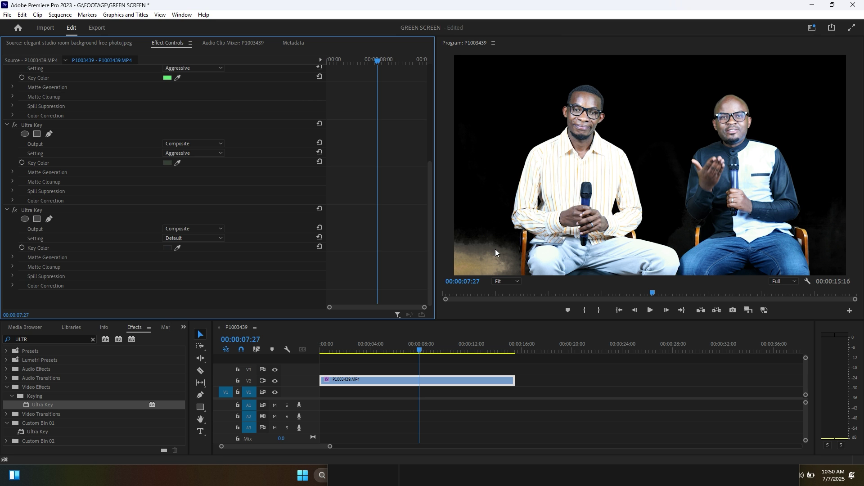
left_click_drag(425, 350, 356, 342)
left_click(417, 345)
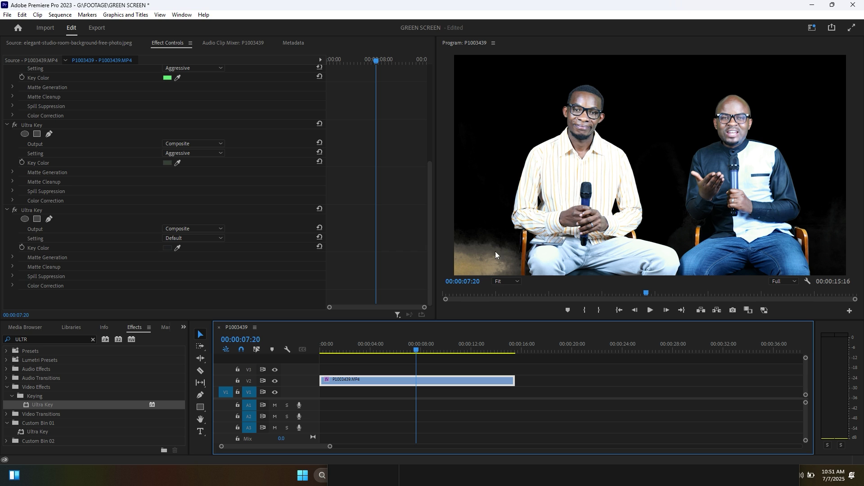
Draw a closed freeform opacity mask around both seated men, excluding the unkeyed lower-left backdrop patch, and check it along the clip
scroll(112, 194, "up", 8)
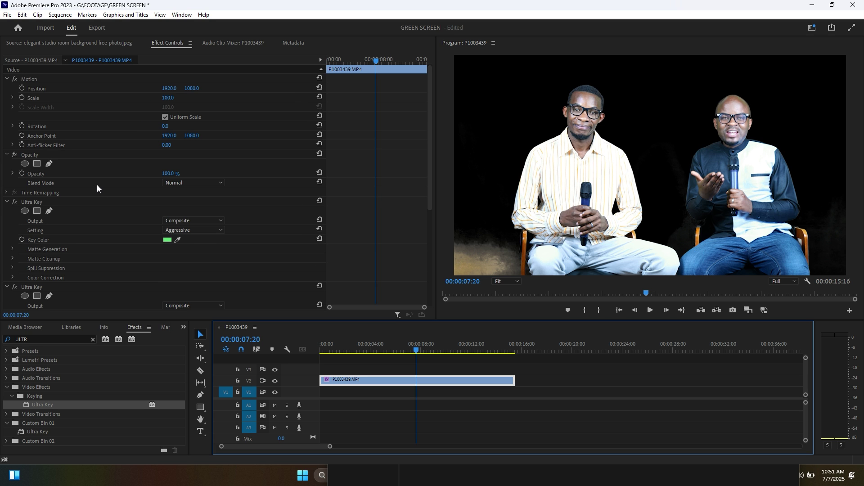
left_click(33, 154)
left_click(50, 163)
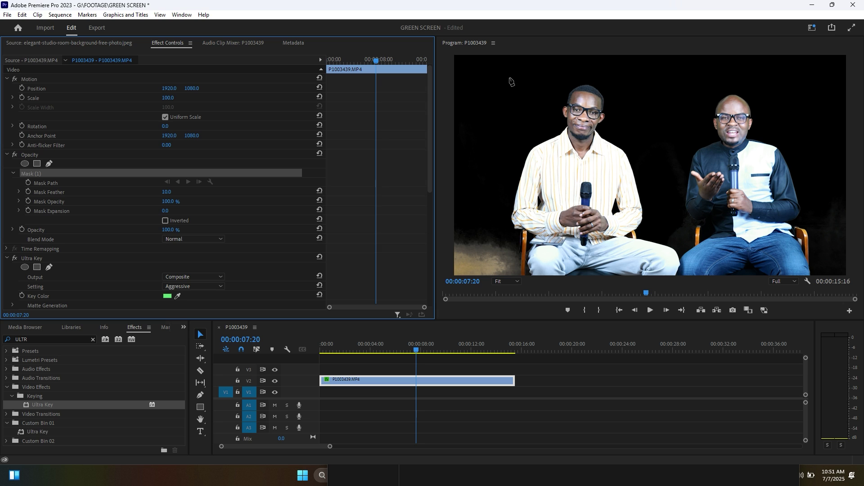
left_click(814, 144)
left_click(746, 77)
left_click(642, 68)
left_click(557, 68)
left_click(499, 113)
left_click(483, 167)
left_click(498, 233)
left_click(519, 247)
left_click_drag(519, 248, 521, 250)
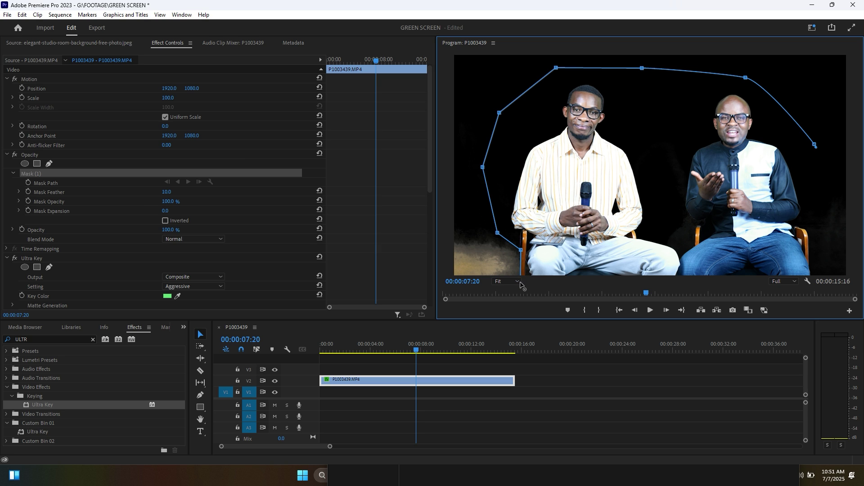
left_click(814, 271)
left_click(812, 236)
left_click(811, 215)
left_click(810, 177)
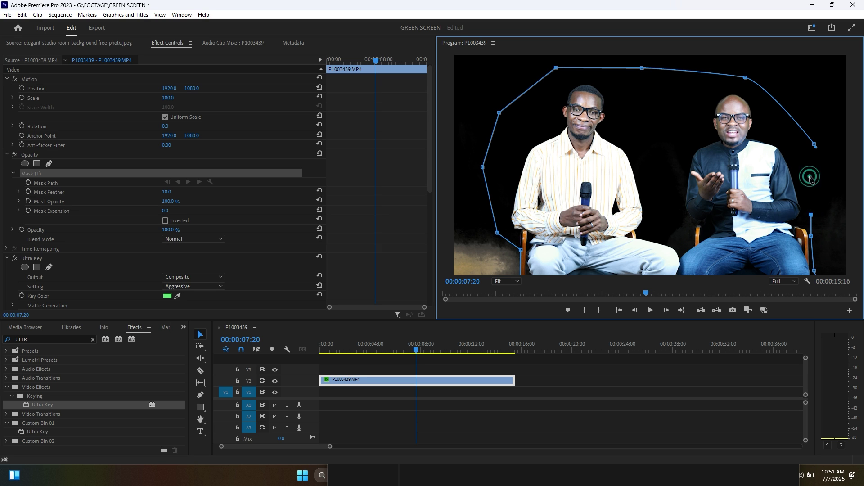
left_click(815, 144)
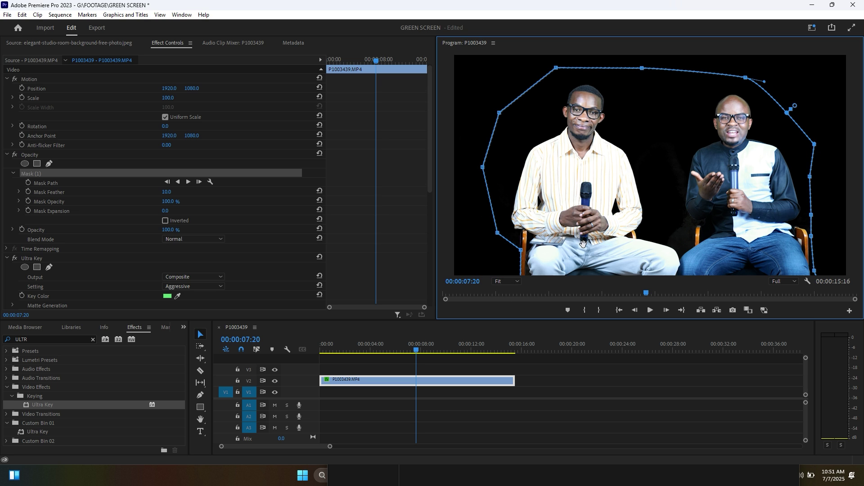
mouse_move(414, 351)
left_mouse_down()
mouse_move(339, 353)
mouse_move(428, 355)
mouse_move(408, 354)
left_mouse_up()
left_click_drag(461, 354, 482, 352)
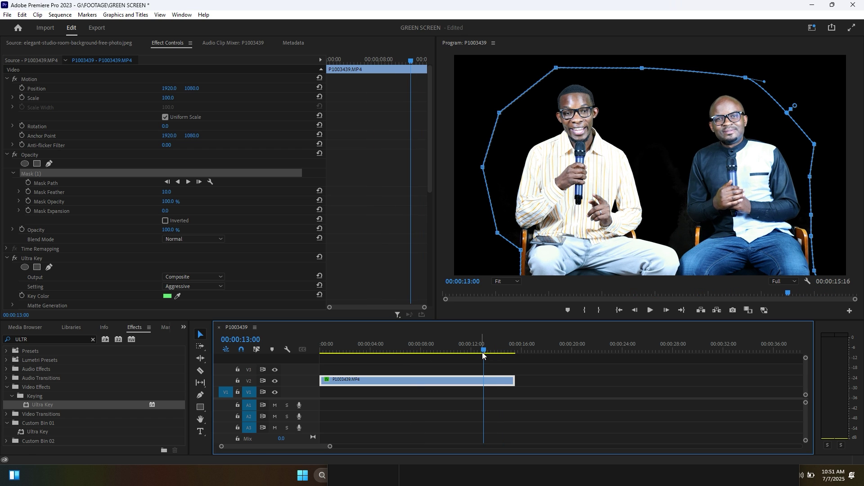
left_click(439, 410)
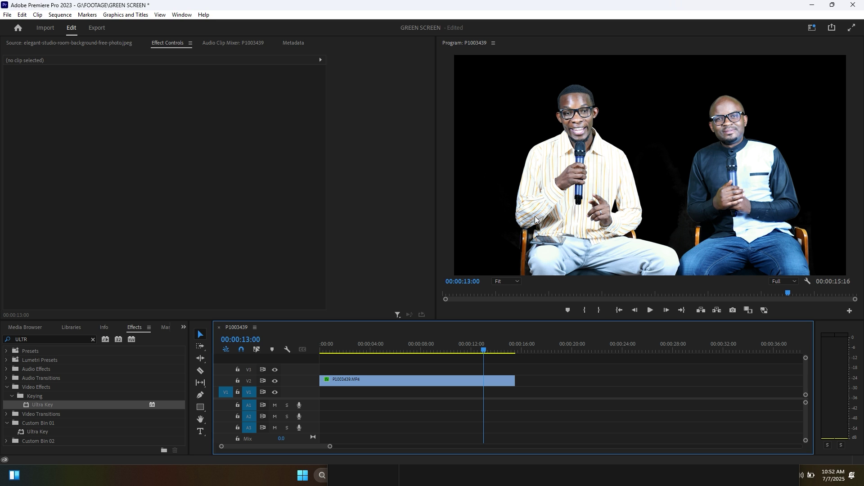
Preview the two background images, place elegant-studio-room-background-free-photo.jpeg on V1 beneath the footage, and stretch it to the clip's full length
left_click(183, 328)
left_click(209, 343)
scroll(87, 407, "down", 2)
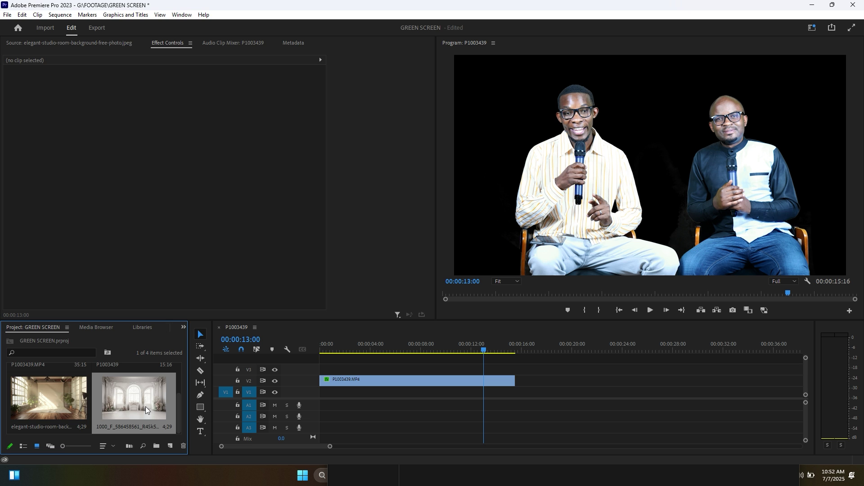
double_click(129, 401)
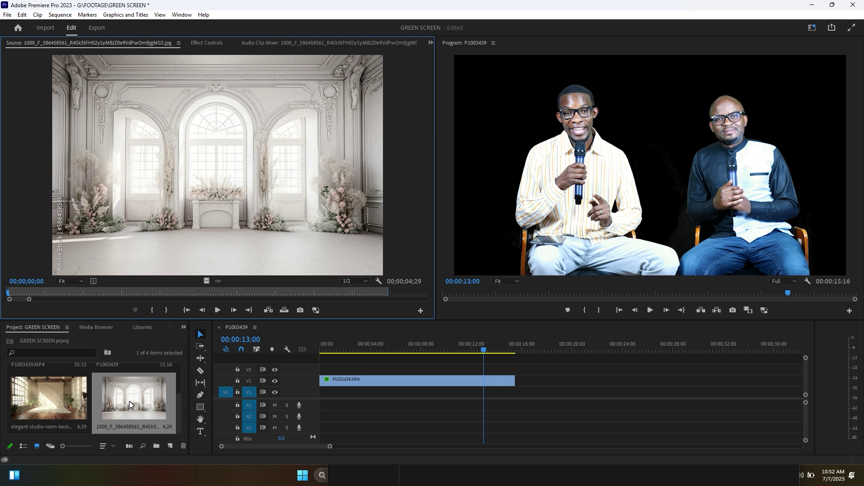
double_click(52, 400)
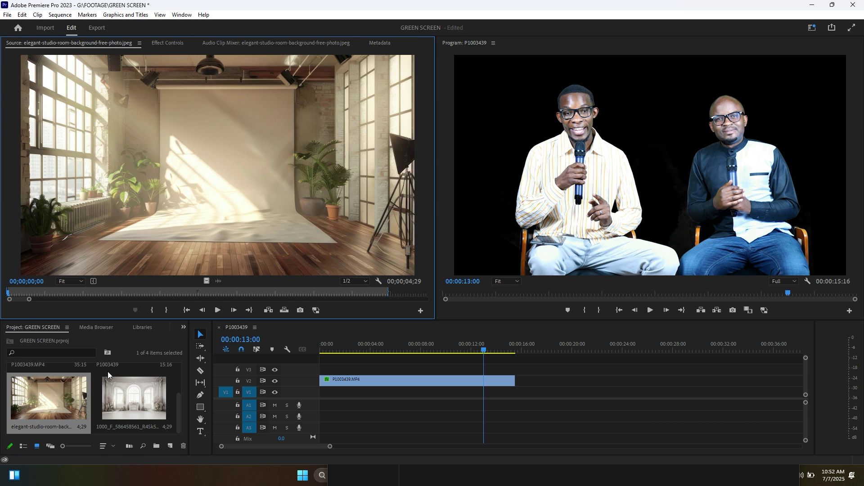
left_click_drag(47, 405, 454, 392)
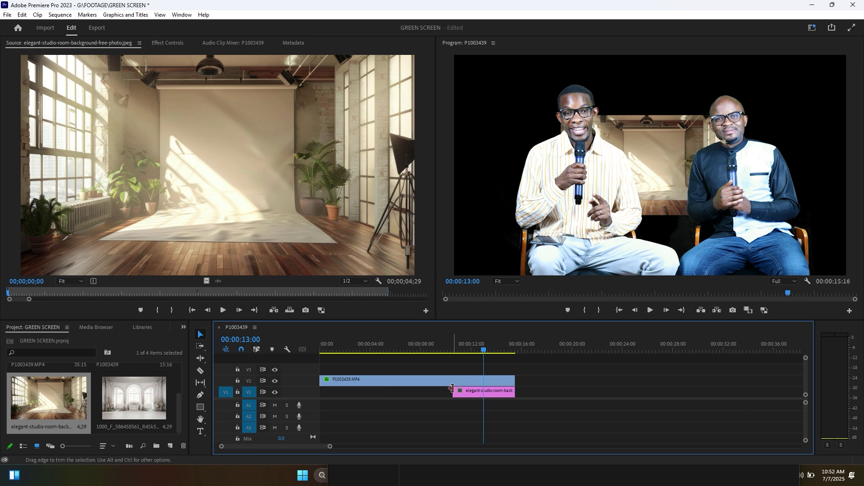
left_click_drag(454, 394, 304, 393)
Scale the studio background image on V1 to 249 so it fills the frame
left_click(420, 344)
left_click(404, 391)
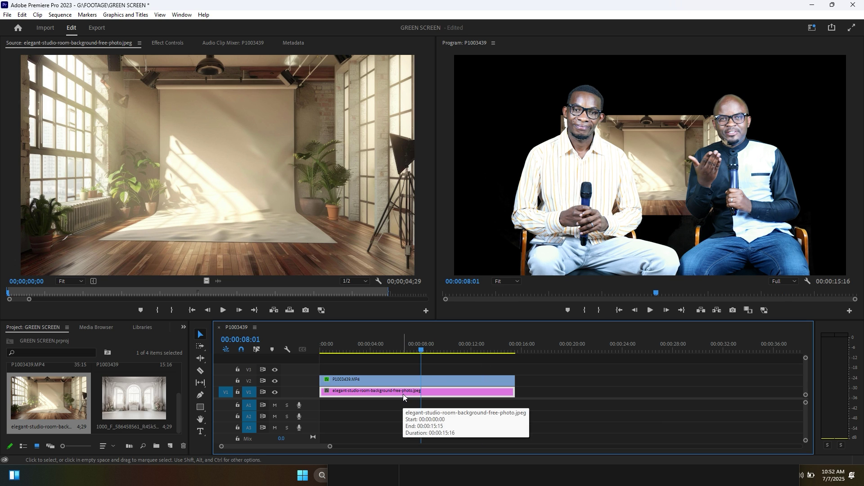
left_click(171, 44)
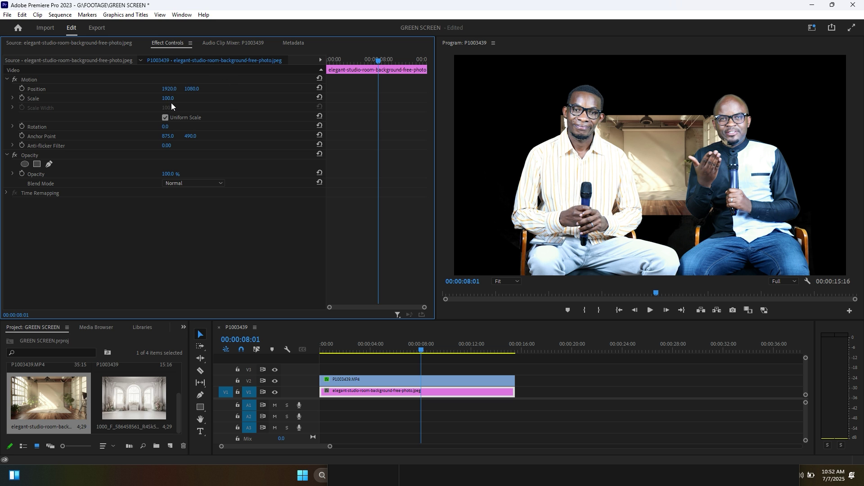
left_click_drag(168, 98, 244, 99)
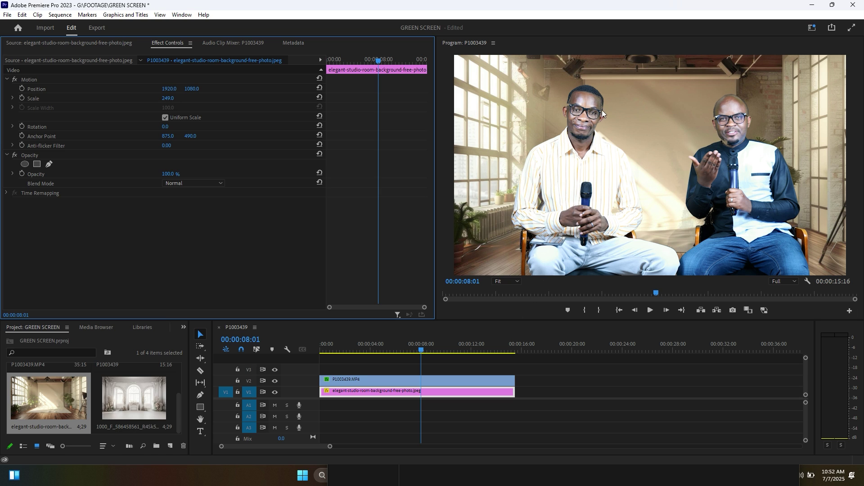
Compare the P1003439.MP4 footage with the third Ultra Key on and off, and leave that effect disabled
left_click(427, 381)
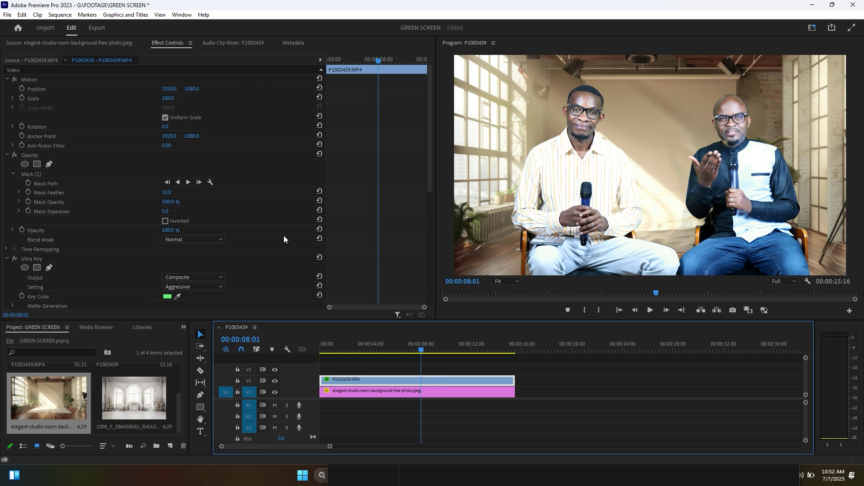
scroll(289, 217, "down", 4)
scroll(289, 218, "down", 3)
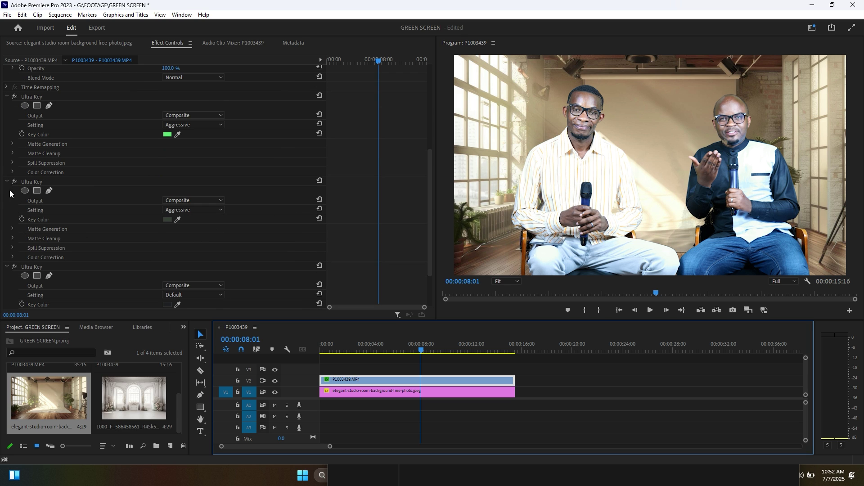
left_click(14, 267)
left_click(14, 266)
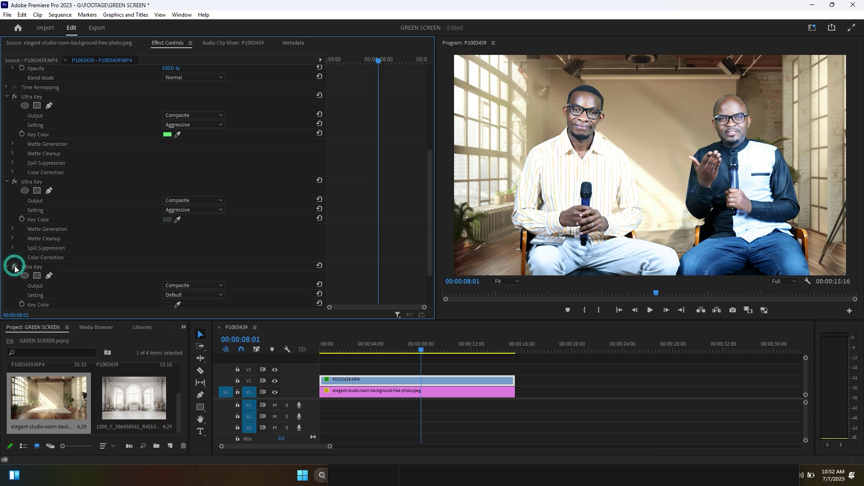
left_click(15, 267)
left_click(14, 266)
left_click(15, 267)
left_click(15, 267)
left_click(14, 266)
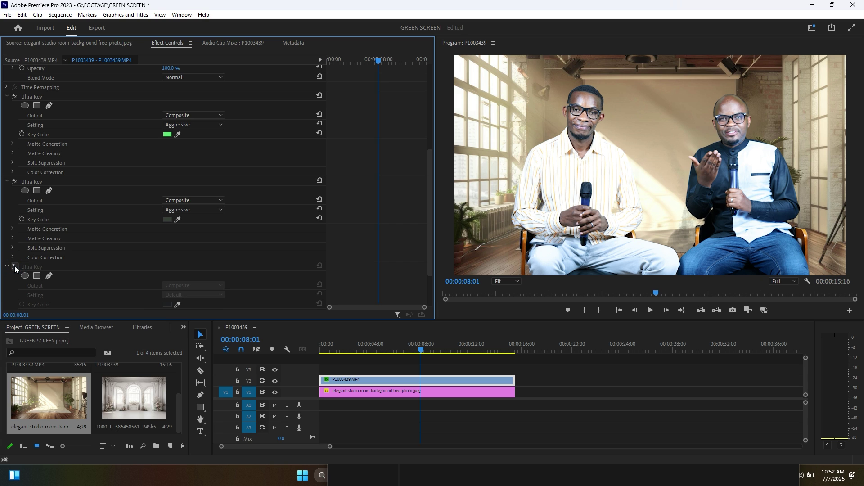
Refine the second Ultra Key's matte generation with Transparency 53, Highlight 0, Shadow 54, Tolerance 96 and Pedestal 100
left_click(36, 183)
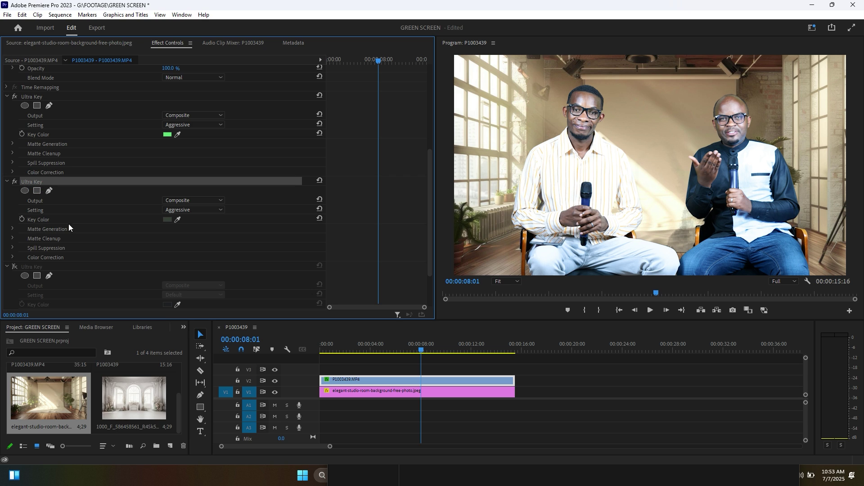
left_click(10, 226)
left_click(12, 229)
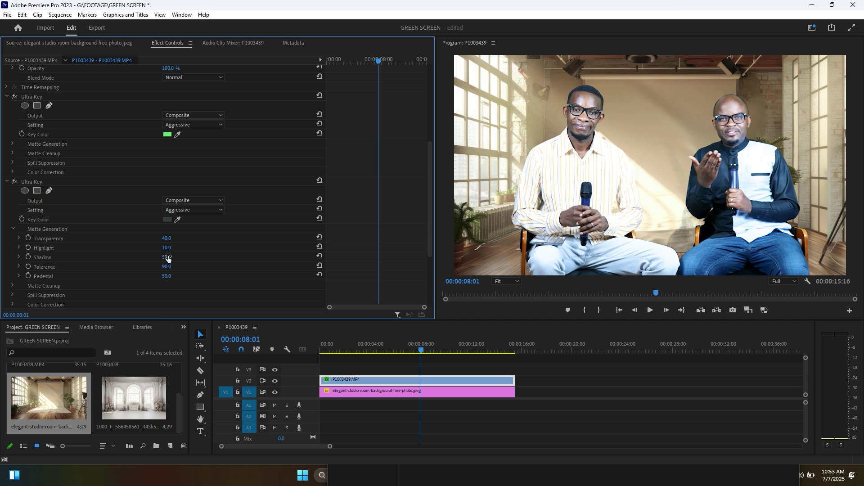
mouse_move(166, 257)
left_mouse_down()
mouse_move(181, 257)
mouse_move(143, 257)
mouse_move(166, 251)
left_mouse_up()
mouse_move(167, 238)
left_mouse_down()
mouse_move(176, 239)
mouse_move(157, 239)
mouse_move(171, 238)
left_mouse_up()
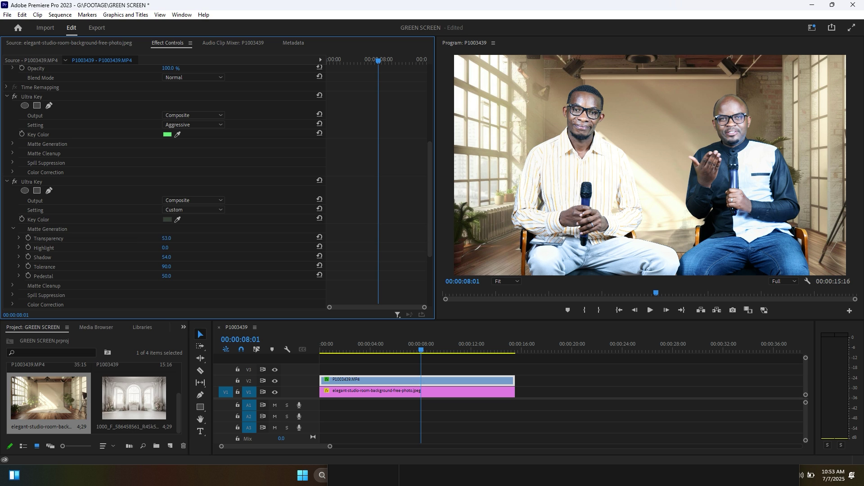
left_click_drag(166, 267, 201, 276)
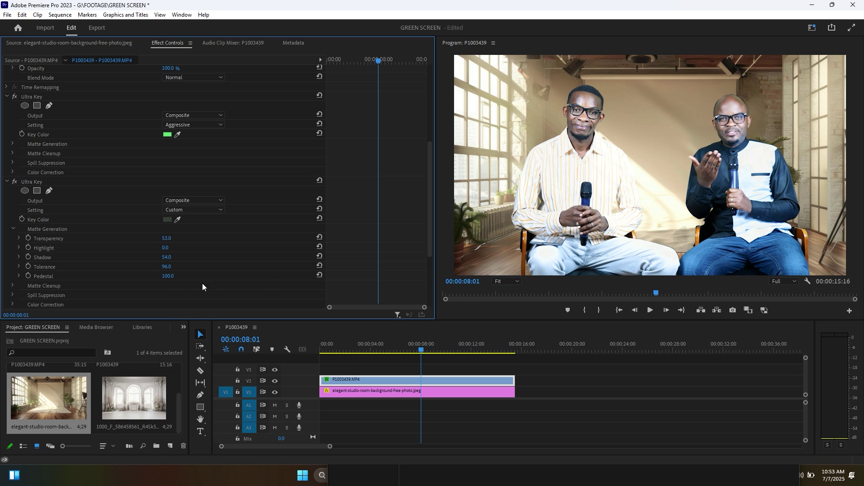
Increase the scale of the studio background image on V1 to 267
mouse_move(421, 350)
left_mouse_down()
mouse_move(405, 351)
mouse_move(420, 353)
left_mouse_up()
left_click(408, 392)
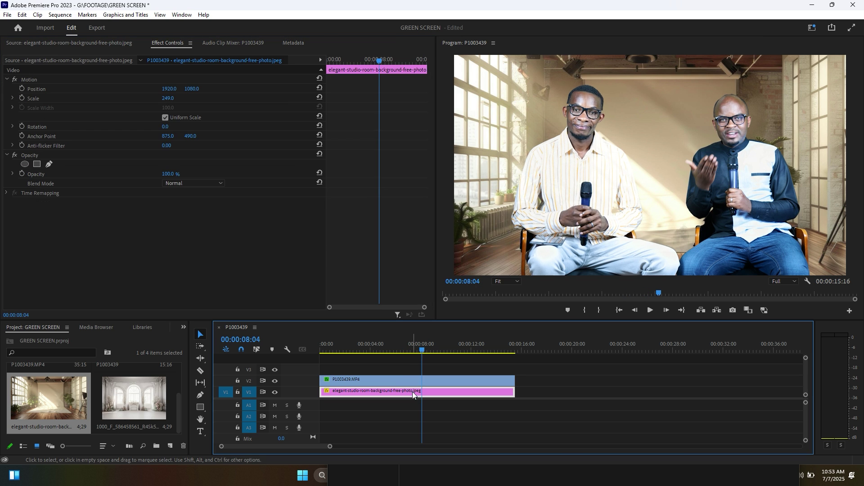
left_click_drag(170, 102, 175, 99)
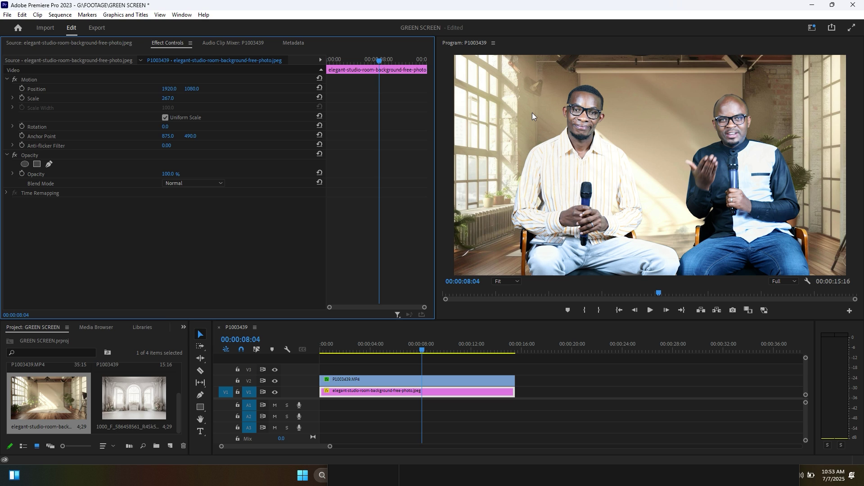
Find the Gaussian Blur effect, apply it to the studio background image on V1, and set its Blurriness to 14
left_click(184, 329)
left_click(202, 379)
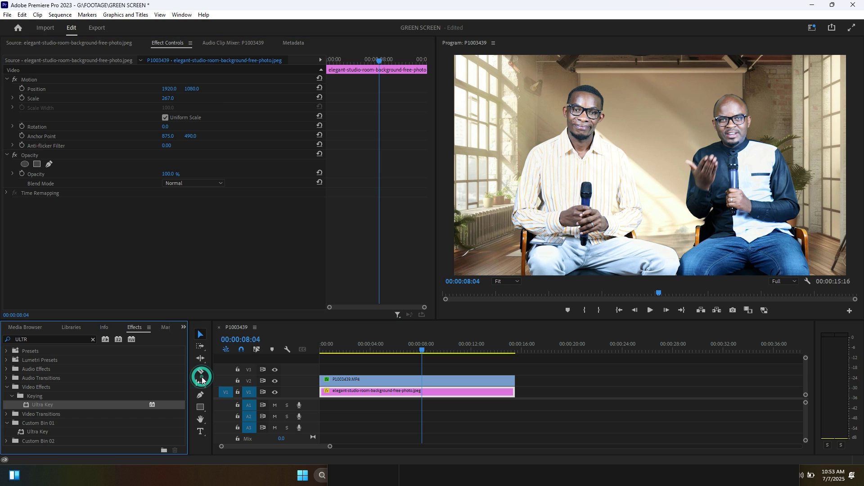
left_click_drag(44, 340, 2, 342)
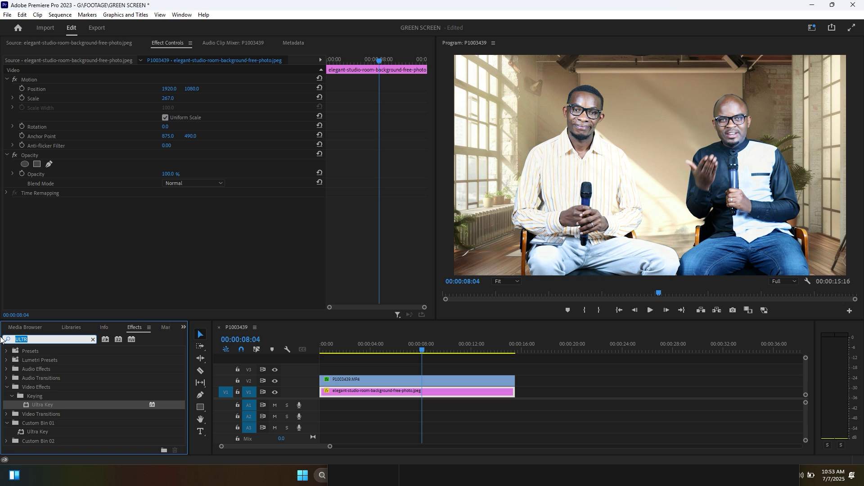
type("GAUS")
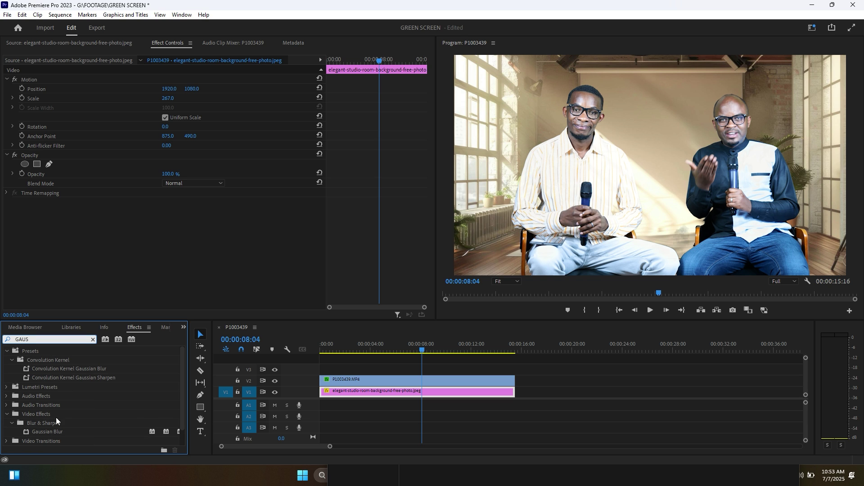
left_click_drag(50, 432, 398, 392)
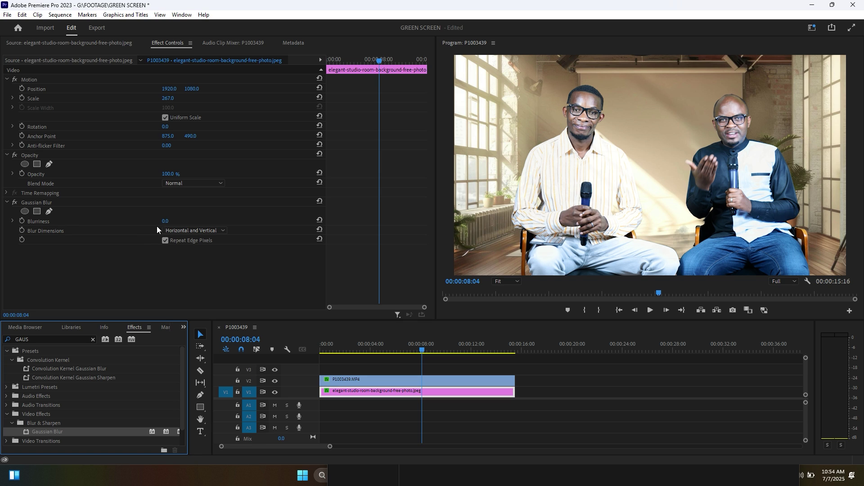
left_click_drag(165, 221, 174, 222)
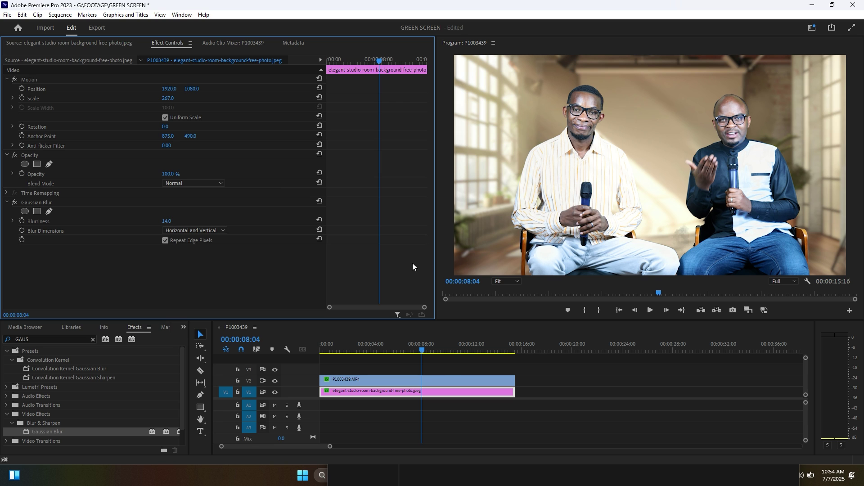
Switch to the Color workspace and cool the studio background image with a Lumetri Temperature of about -38
left_click(431, 383)
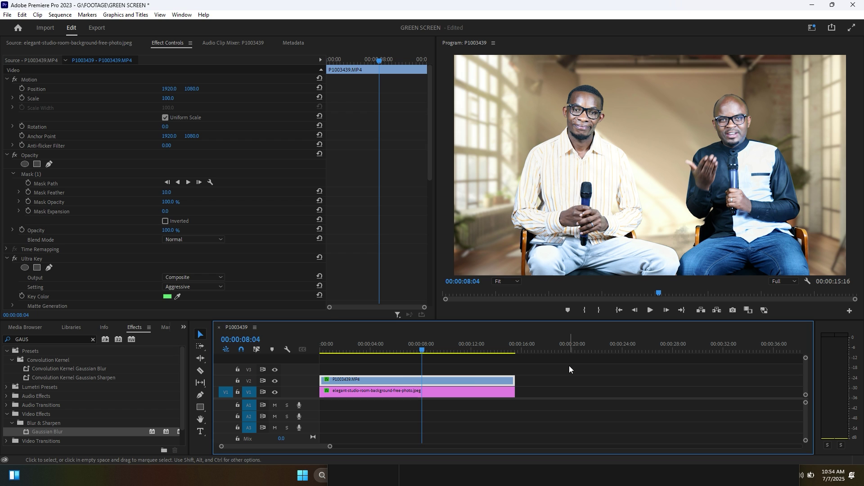
left_click(812, 28)
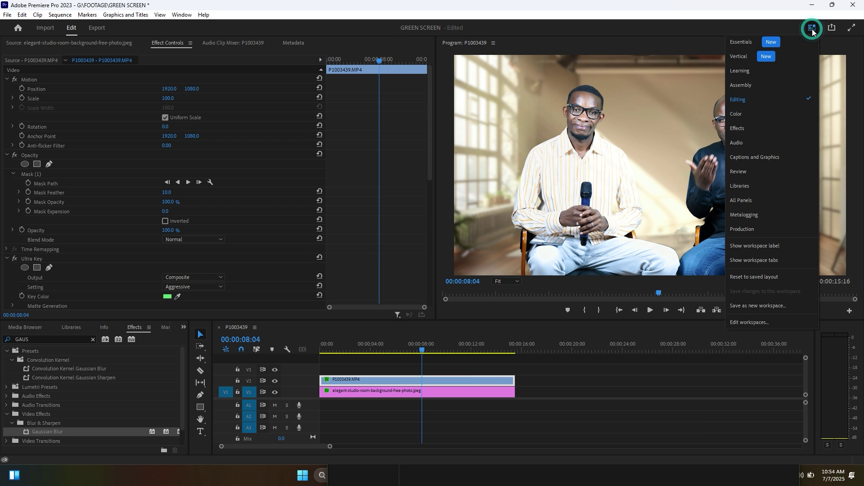
left_click(755, 116)
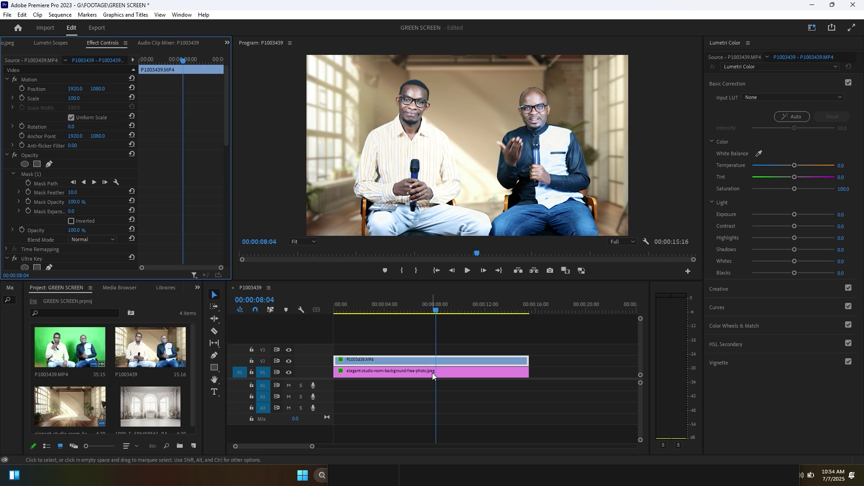
left_click(432, 372)
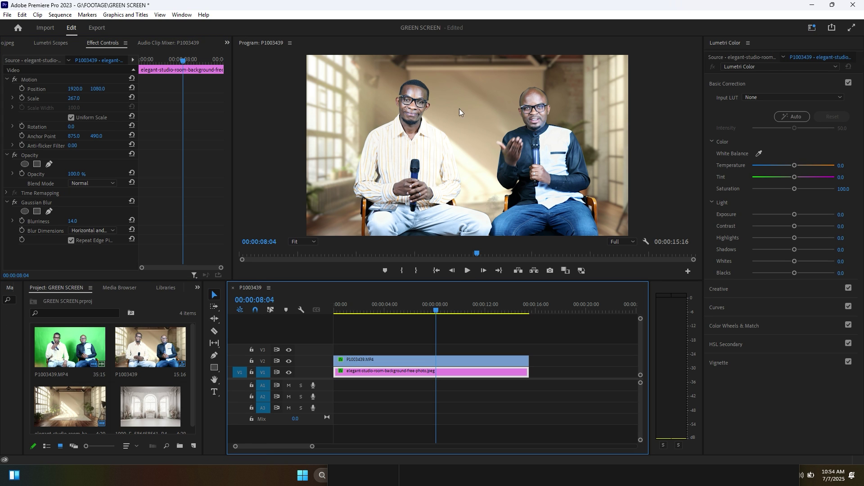
left_click_drag(795, 166, 779, 165)
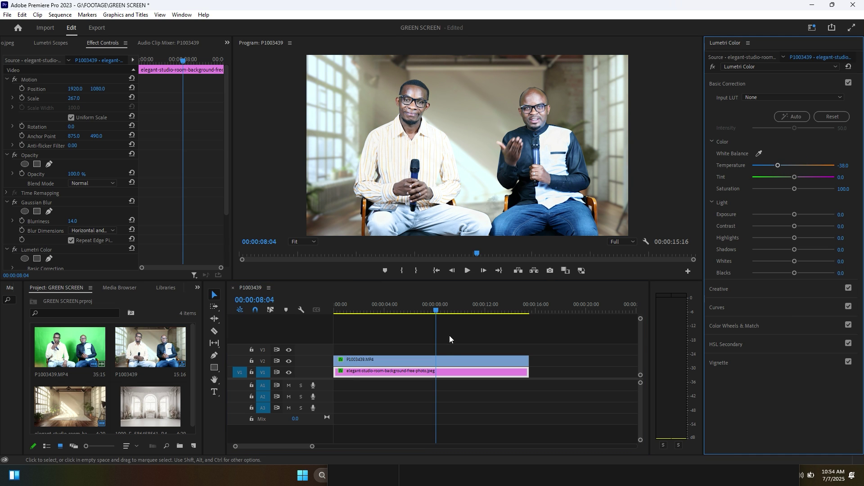
Grade the P1003439.MP4 footage with Temperature 14.1, Contrast 42.4 and Blacks -6.5, and play the sequence from the start
left_click(438, 363)
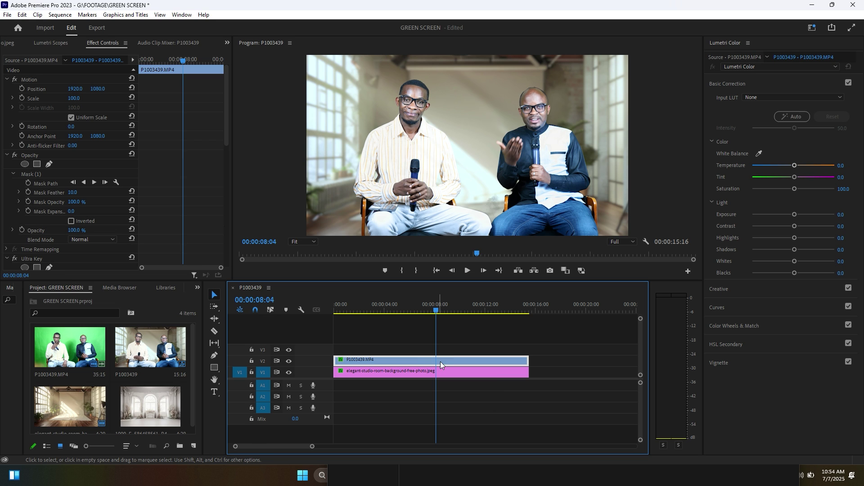
left_click_drag(796, 166, 799, 165)
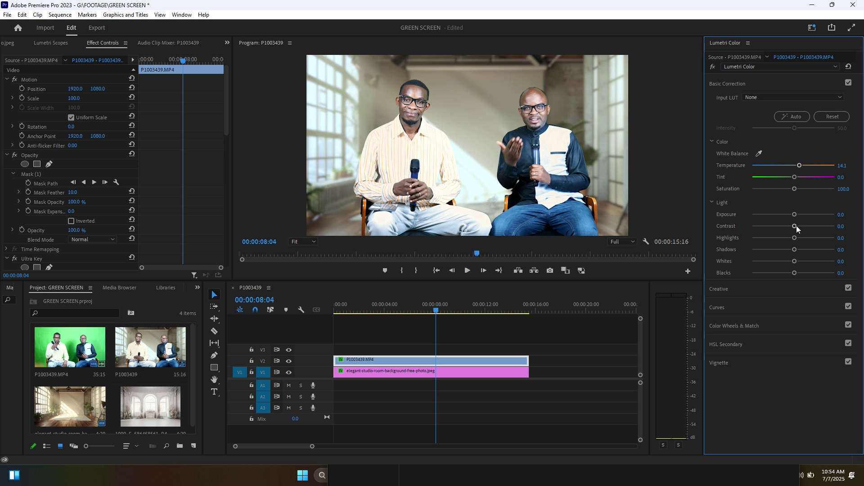
left_click_drag(795, 226, 811, 229)
left_click_drag(794, 272, 765, 271)
left_click_drag(436, 310, 323, 310)
key("space")
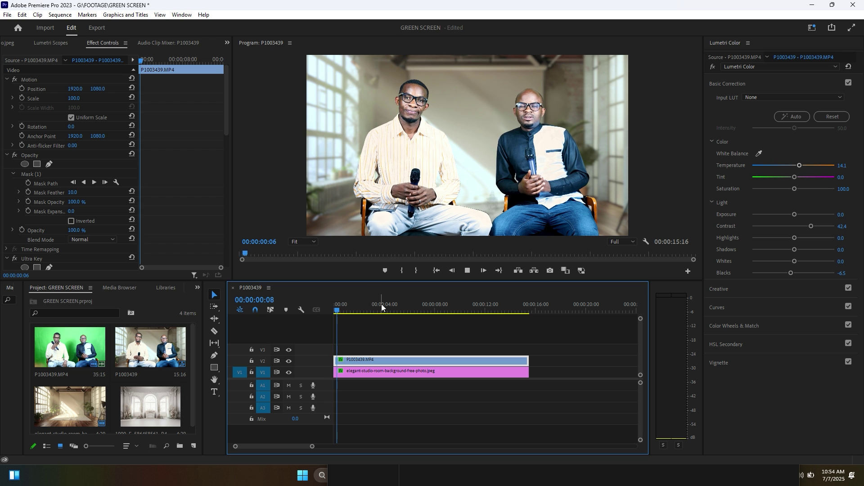